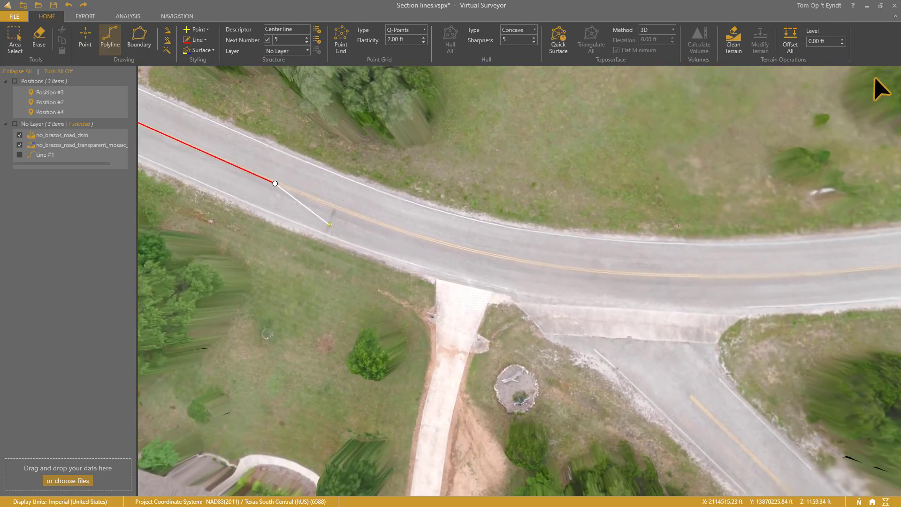
- Trace the center line polyline along the road's yellow center marking, following the curve eastward
{"action": "left_click", "coordinate": [357, 214]}
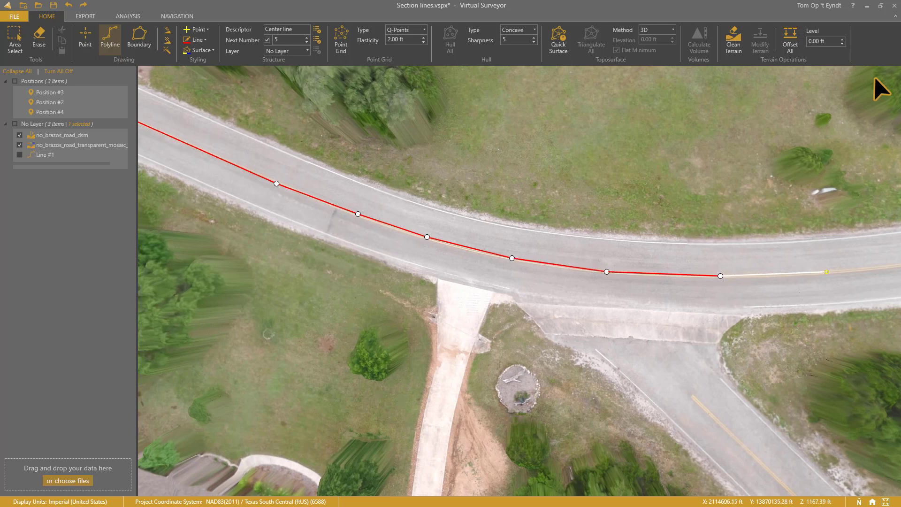
{"action": "left_click_drag", "start_coordinate": [844, 277], "coordinate": [364, 305]}
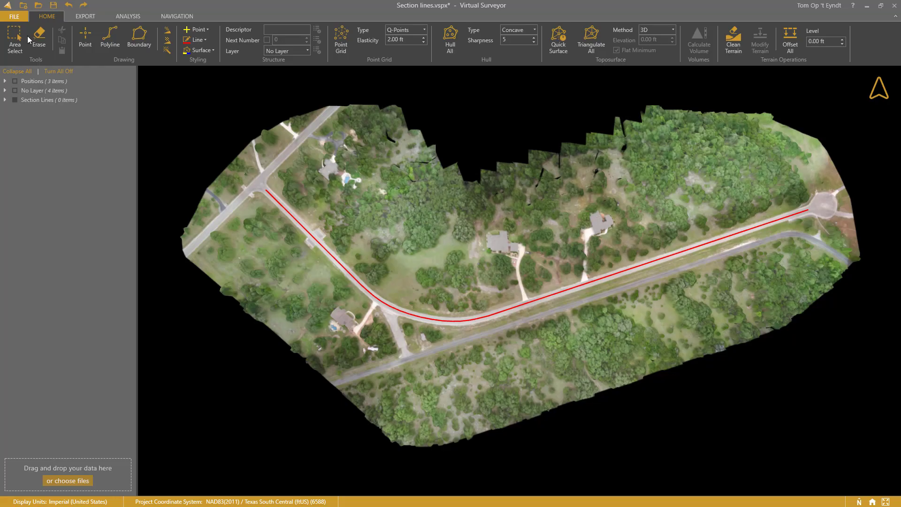
- Measure the distance across the road corridor, perpendicular to the center line
{"action": "left_click", "coordinate": [127, 16]}
{"action": "left_click", "coordinate": [48, 43]}
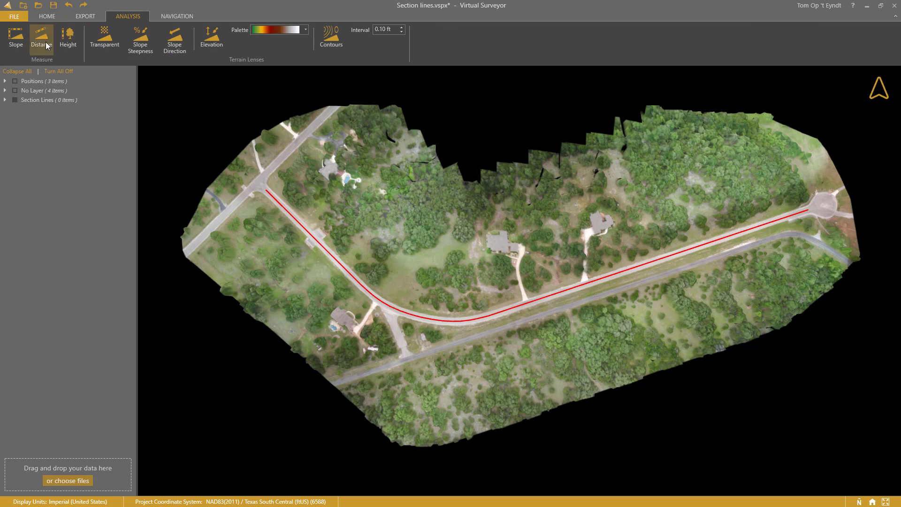
{"action": "left_click", "coordinate": [559, 281]}
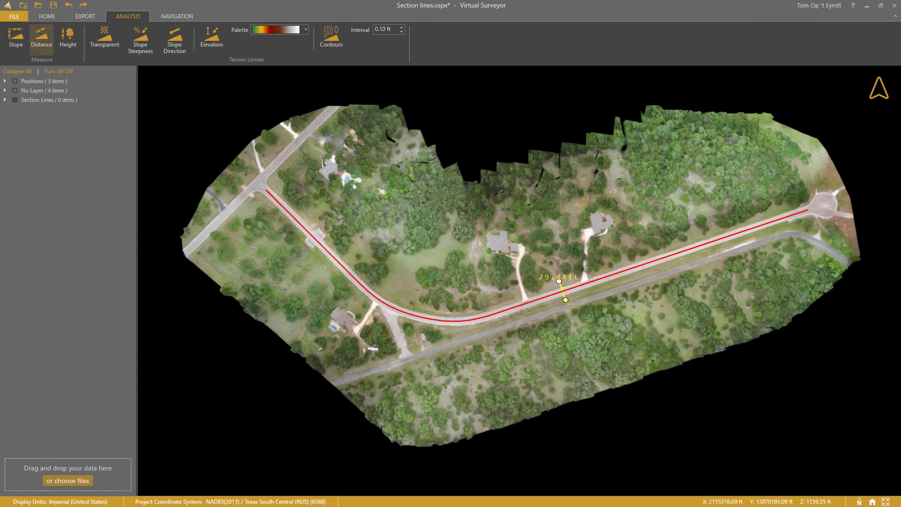
{"action": "key", "text": "Escape"}
- Create section lines from the center line, spaced 100 ft along and 80 ft across
{"action": "left_click", "coordinate": [562, 291]}
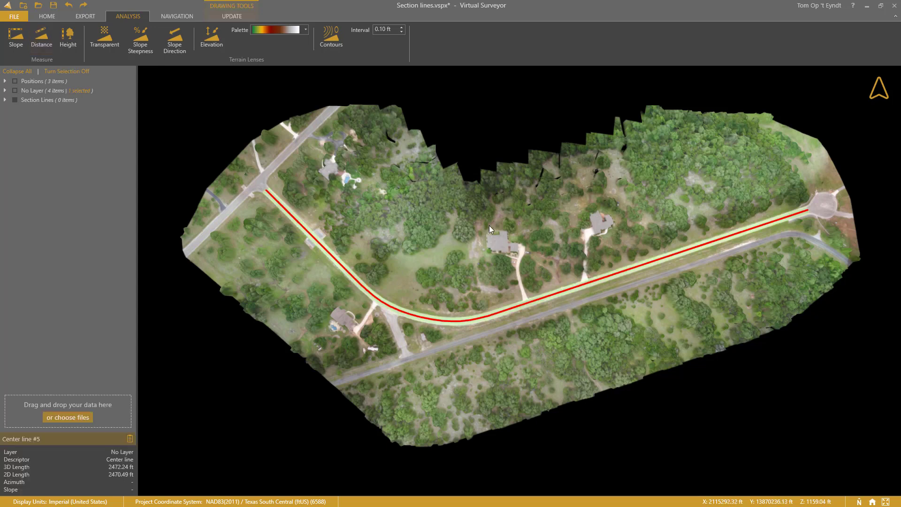
{"action": "left_click", "coordinate": [232, 16]}
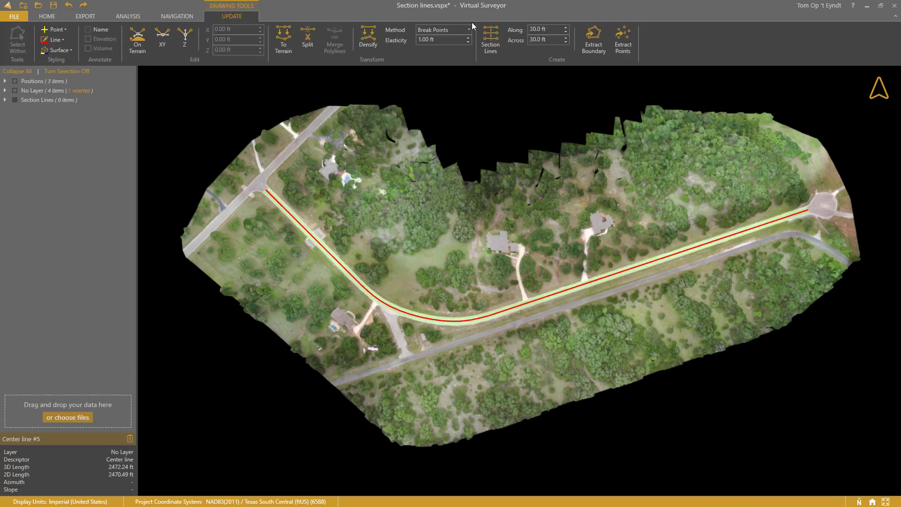
{"action": "double_click", "coordinate": [539, 40]}
{"action": "type", "text": "80.0"}
{"action": "double_click", "coordinate": [548, 30]}
{"action": "type", "text": "100"}
{"action": "key", "text": "Return"}
{"action": "left_click", "coordinate": [491, 42]}
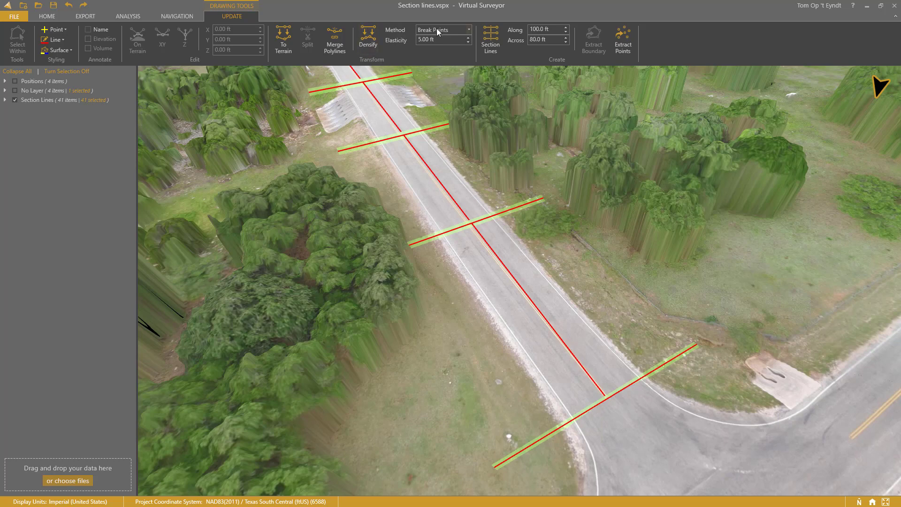
- Densify all the section lines with the Break Points method and an elasticity of 0.1 ft
{"action": "left_click", "coordinate": [453, 30]}
{"action": "left_click", "coordinate": [445, 41]}
{"action": "type", "text": "0.1"}
{"action": "left_click", "coordinate": [369, 36]}
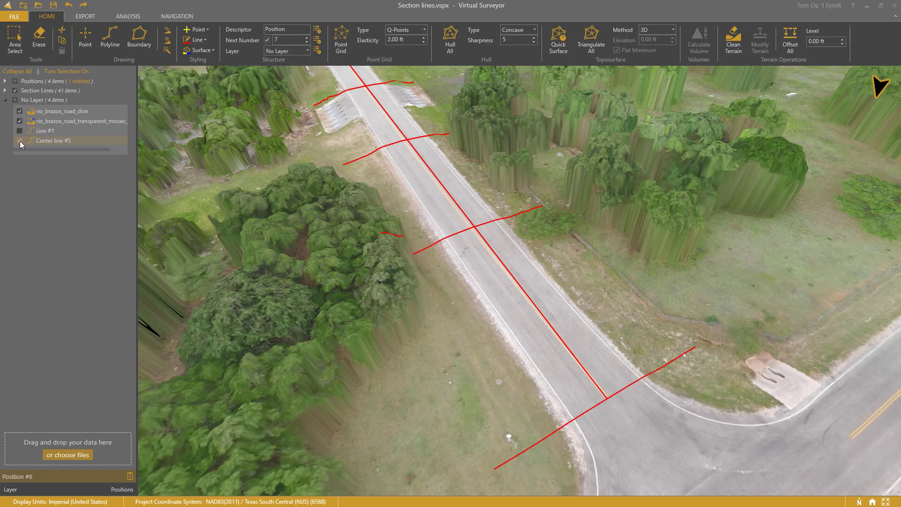
- Hide the road's center line, leaving the section lines displayed
{"action": "left_click", "coordinate": [20, 141]}
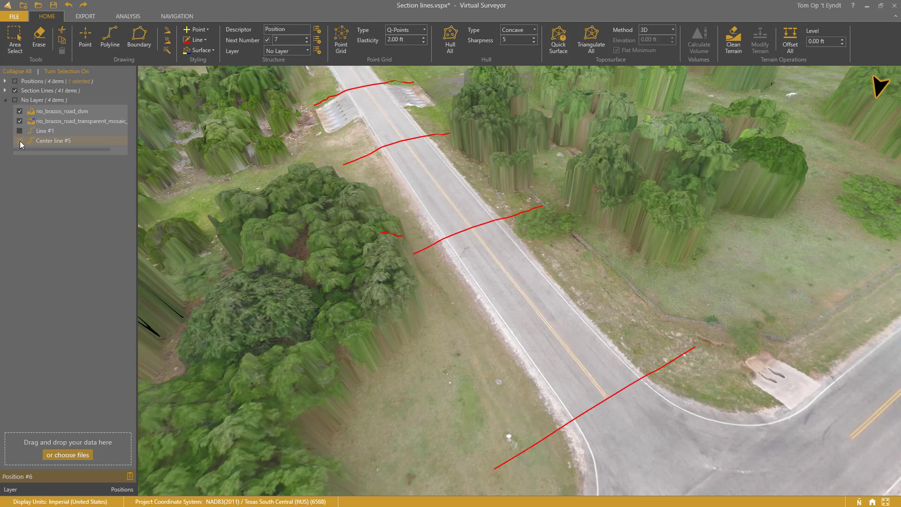
{"action": "middle_click_drag", "start_coordinate": [482, 257], "coordinate": [444, 256]}
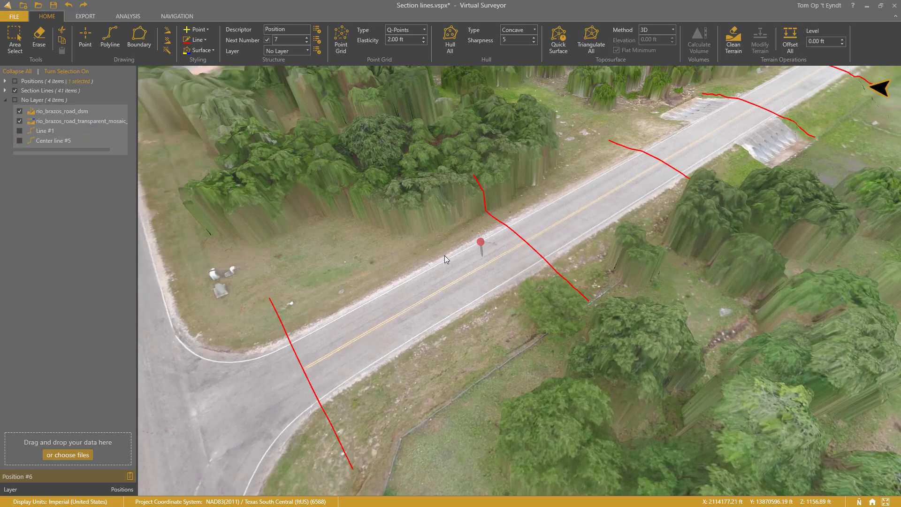
{"action": "scroll", "coordinate": [470, 195], "scroll_direction": "up", "scroll_amount": 5}
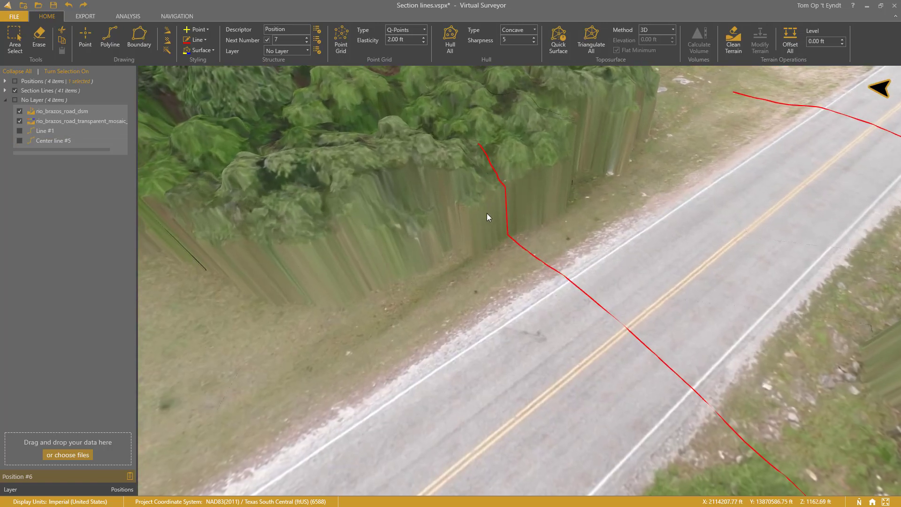
- Delete the second section line's intermediate vertices lying on the trees, keeping its end point and the vertices on the ground
{"action": "left_click", "coordinate": [508, 206]}
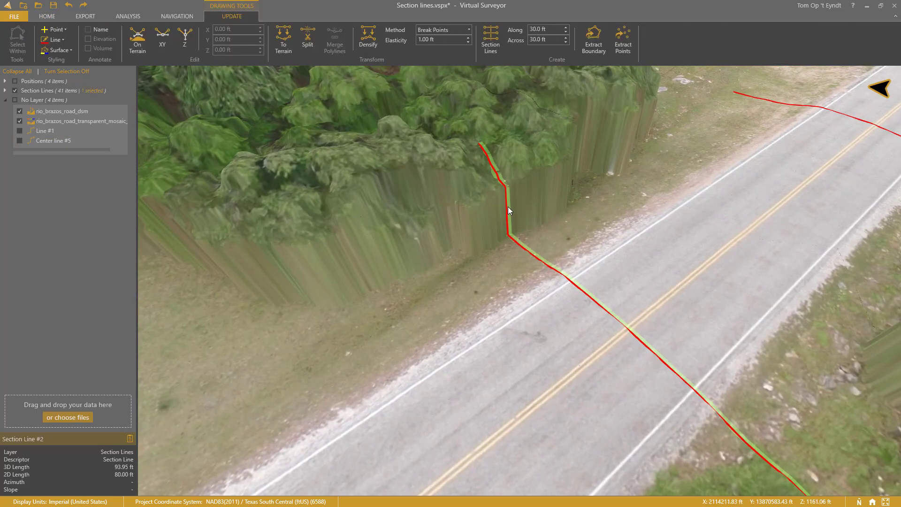
{"action": "left_click", "coordinate": [137, 47]}
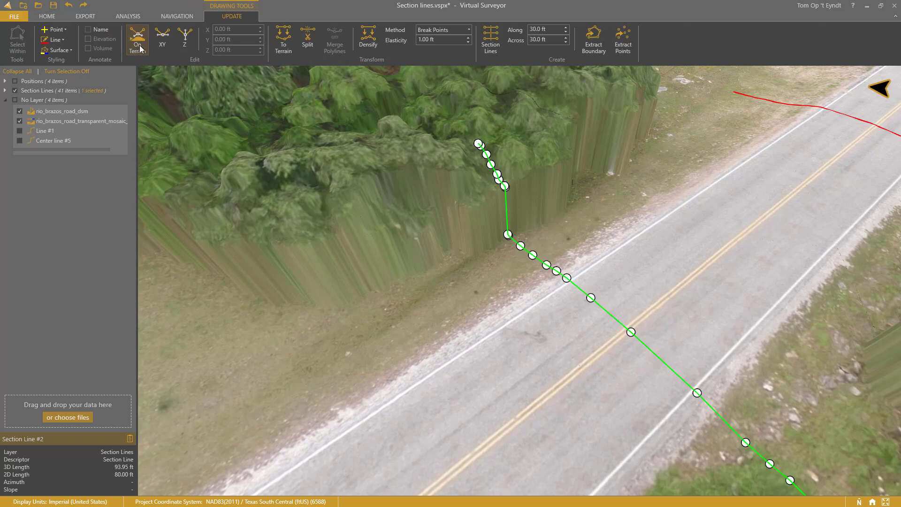
{"action": "left_click", "coordinate": [478, 145]}
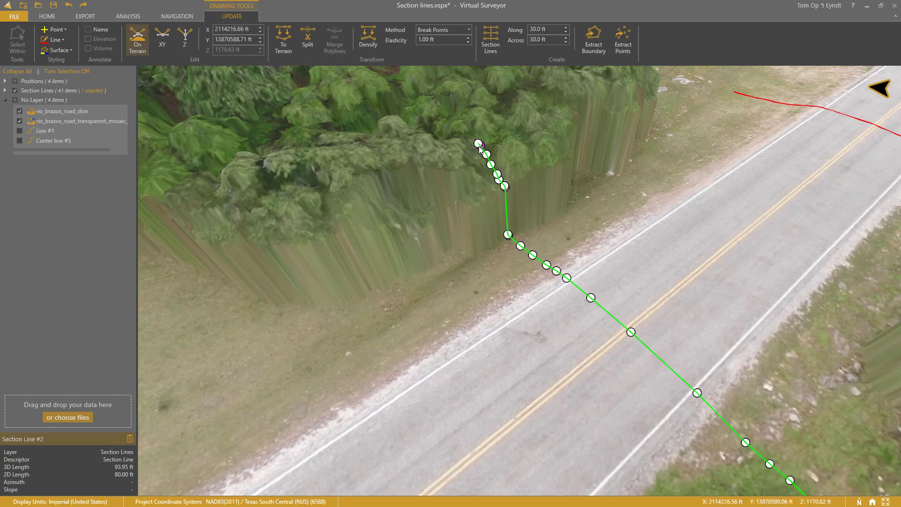
{"action": "key", "text": "Delete"}
{"action": "key", "text": "Delete"}
{"action": "key", "text": "Delete"}
{"action": "key", "text": "Delete"}
{"action": "key", "text": "Delete"}
{"action": "key", "text": "Delete"}
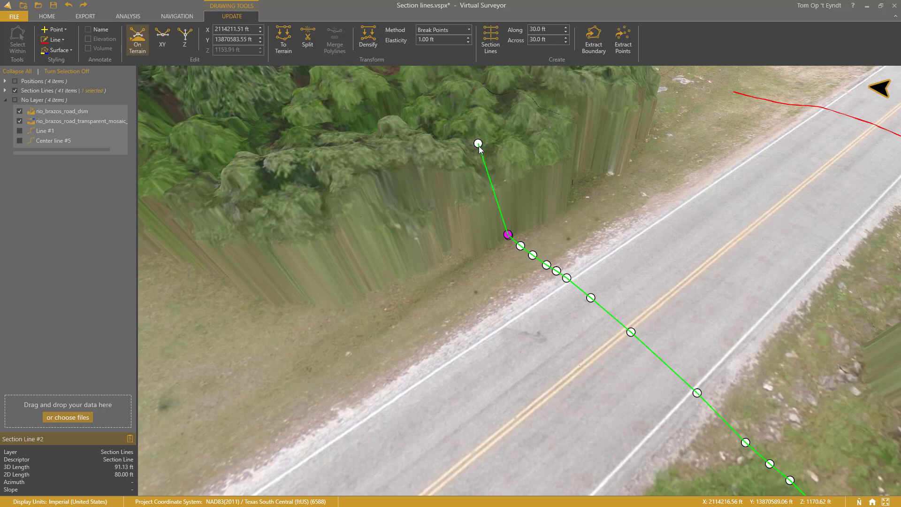
{"action": "key", "text": "Delete"}
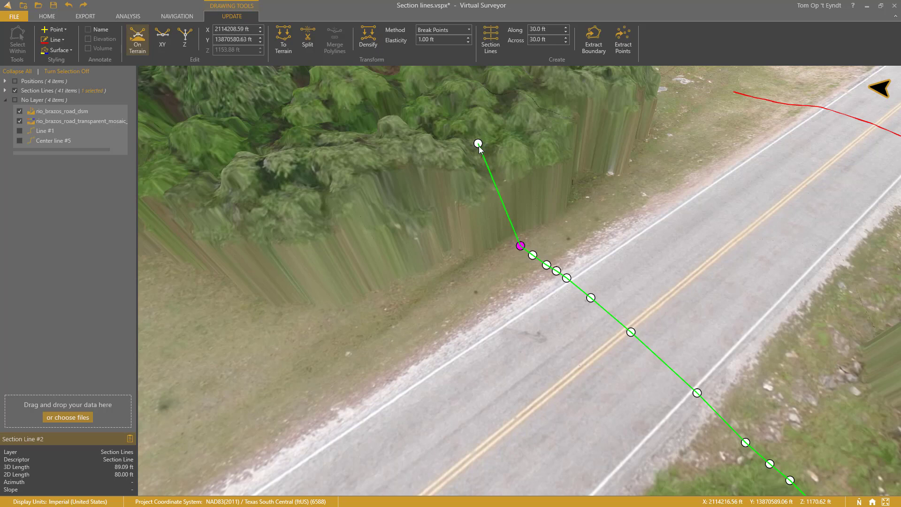
{"action": "key", "text": "ctrl+z"}
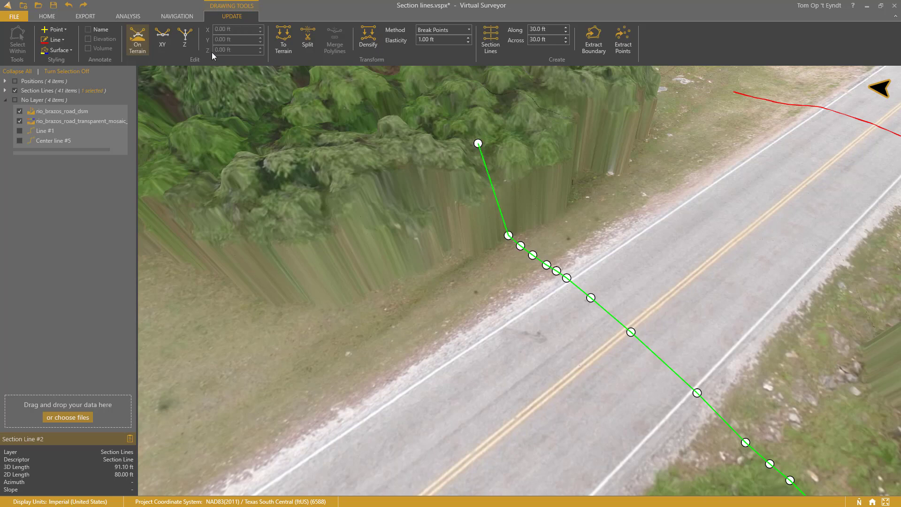
- Set the elevation of the second section line's end vertex under the trees to the adjacent ground vertex's 1153.76 ft
{"action": "left_click", "coordinate": [185, 40]}
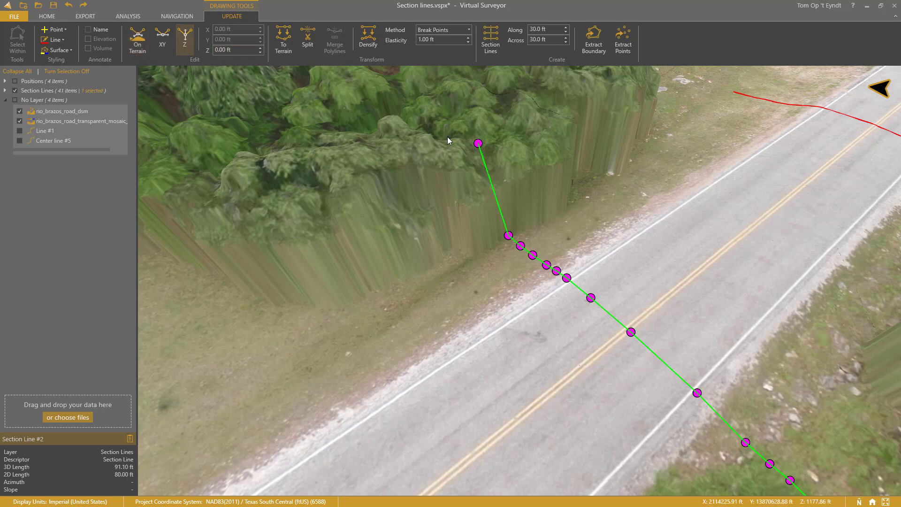
{"action": "left_click", "coordinate": [509, 234]}
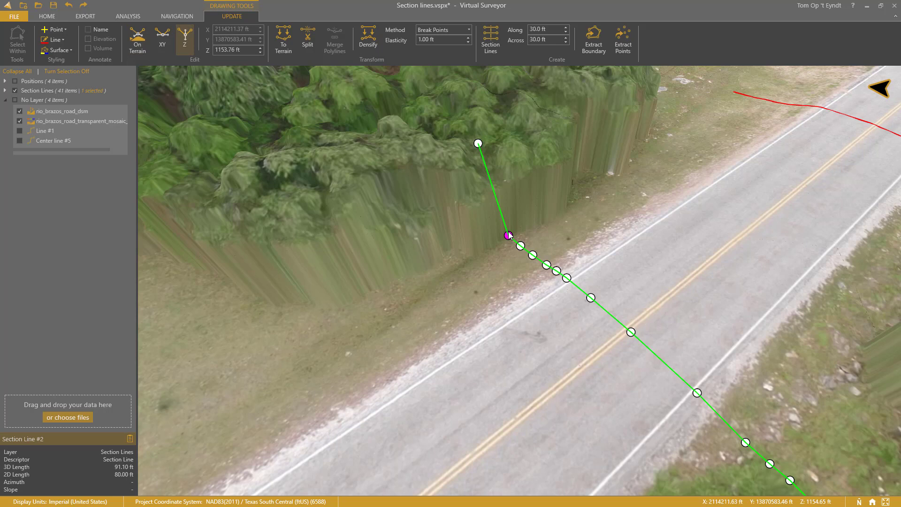
{"action": "left_click", "coordinate": [243, 50]}
{"action": "key", "text": "ctrl+c"}
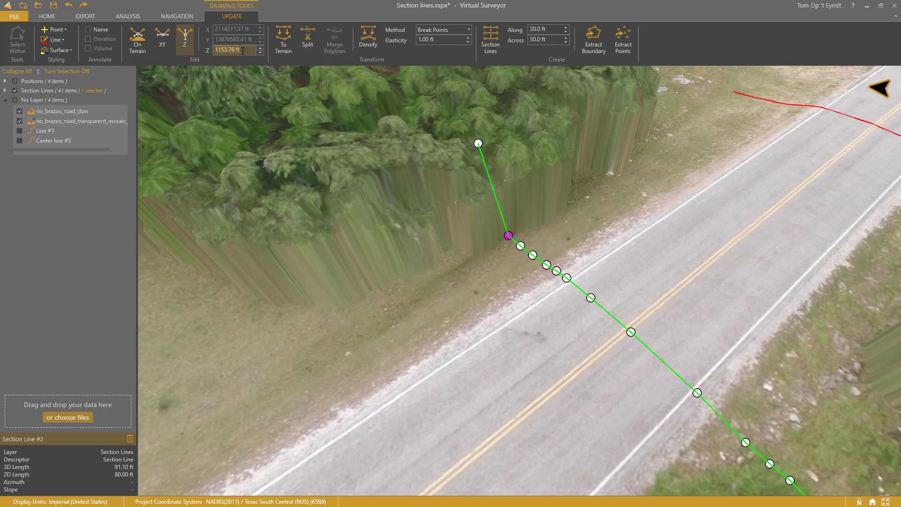
{"action": "left_click", "coordinate": [478, 143]}
{"action": "left_click", "coordinate": [239, 51]}
{"action": "key", "text": "ctrl+v"}
{"action": "key", "text": "Return"}
{"action": "left_click_drag", "start_coordinate": [820, 165], "coordinate": [460, 311]}
{"action": "scroll", "coordinate": [600, 263], "scroll_direction": "down", "scroll_amount": 3}
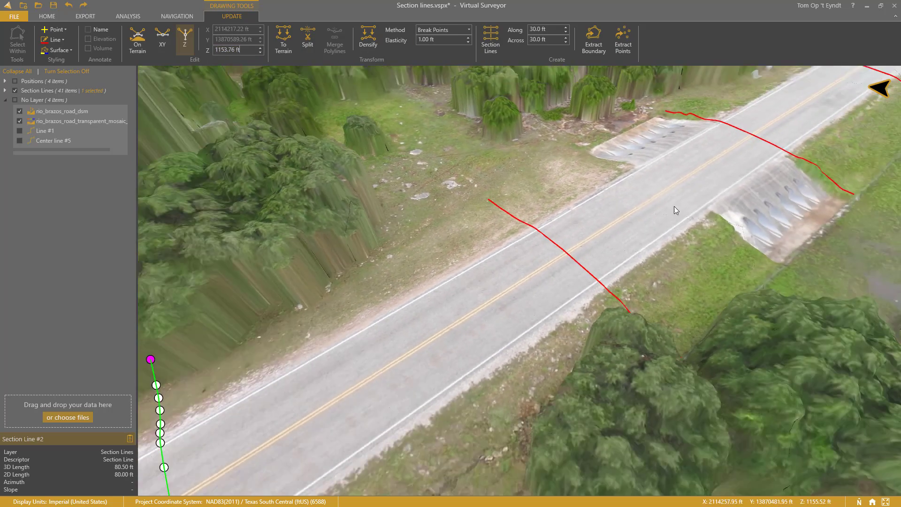
{"action": "left_click_drag", "start_coordinate": [749, 156], "coordinate": [462, 324]}
{"action": "left_click_drag", "start_coordinate": [734, 137], "coordinate": [646, 201]}
{"action": "middle_click_drag", "start_coordinate": [624, 202], "coordinate": [608, 205]}
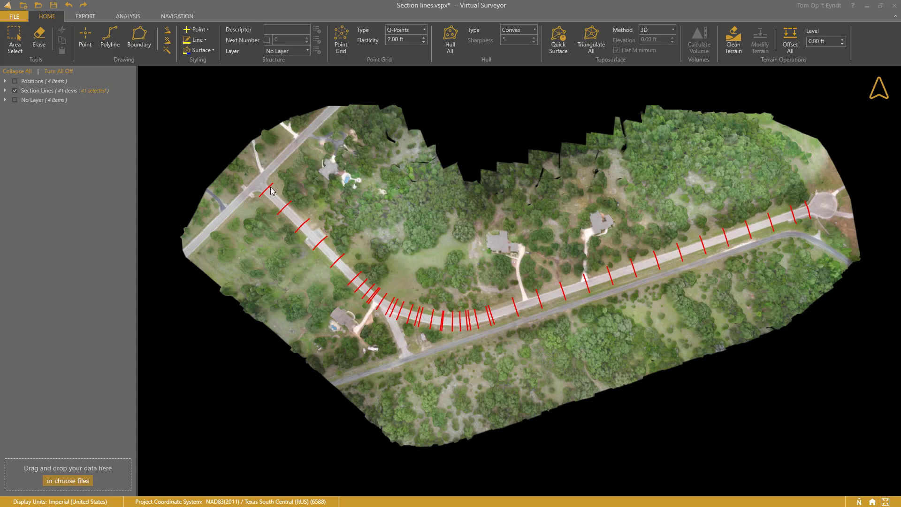
- Create a concave hull with sharpness 5 around all the section lines and triangulate the surface within it
{"action": "left_click", "coordinate": [36, 91]}
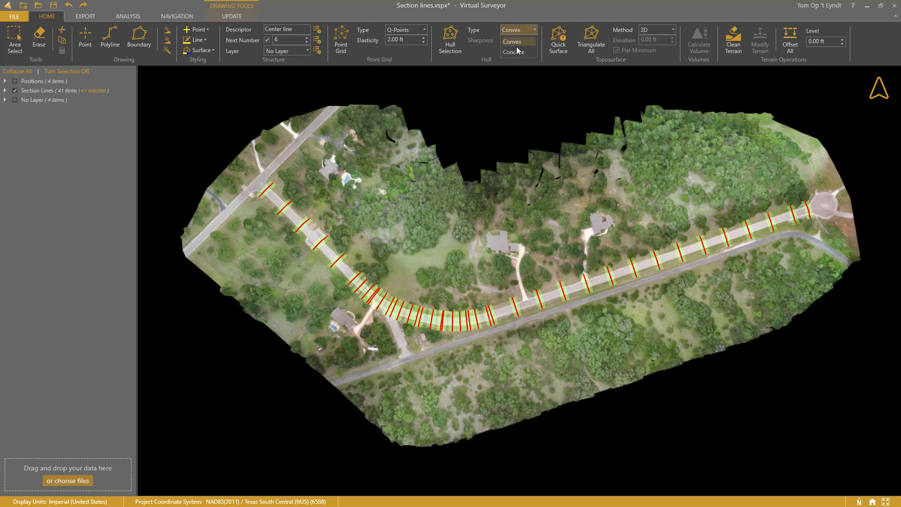
{"action": "left_click", "coordinate": [514, 52]}
{"action": "left_click", "coordinate": [450, 42]}
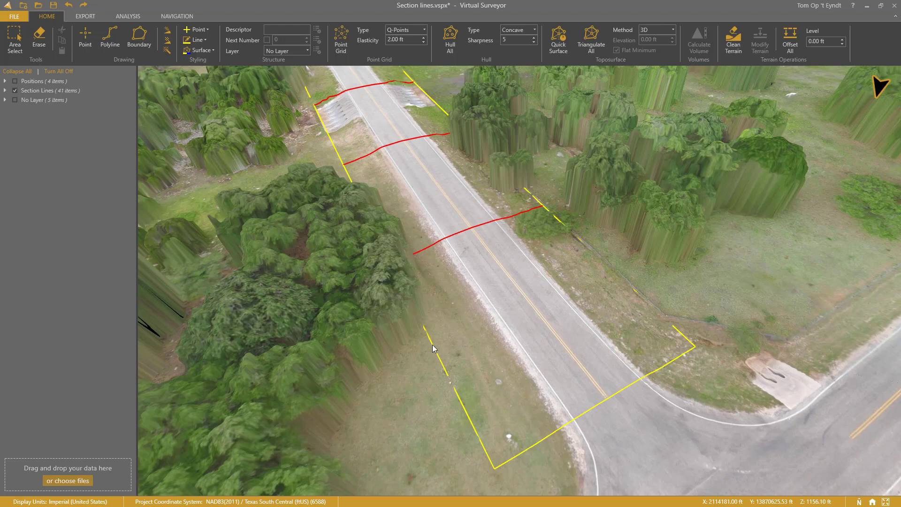
{"action": "left_click", "coordinate": [435, 347]}
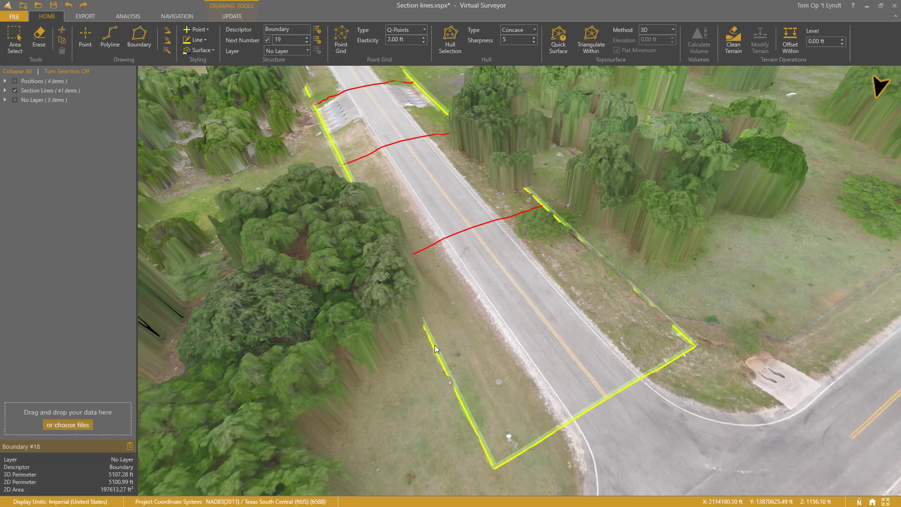
{"action": "left_click", "coordinate": [592, 41]}
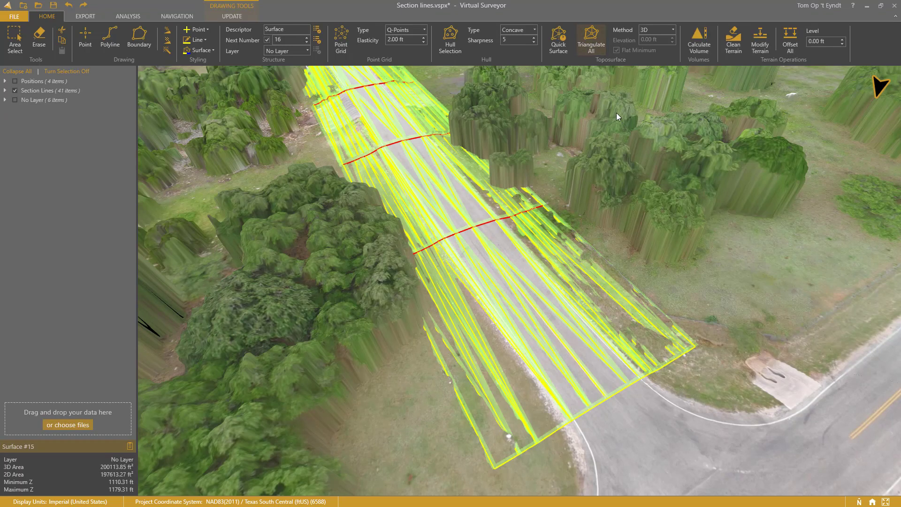
- Show the contours of the triangulated road surface and hide its TIN lines
{"action": "left_click", "coordinate": [701, 269]}
{"action": "left_click_drag", "start_coordinate": [398, 140], "coordinate": [634, 384]}
{"action": "left_click_drag", "start_coordinate": [451, 193], "coordinate": [761, 483]}
{"action": "left_click_drag", "start_coordinate": [432, 246], "coordinate": [446, 276]}
{"action": "left_click_drag", "start_coordinate": [417, 144], "coordinate": [471, 349]}
{"action": "left_click", "coordinate": [470, 349]}
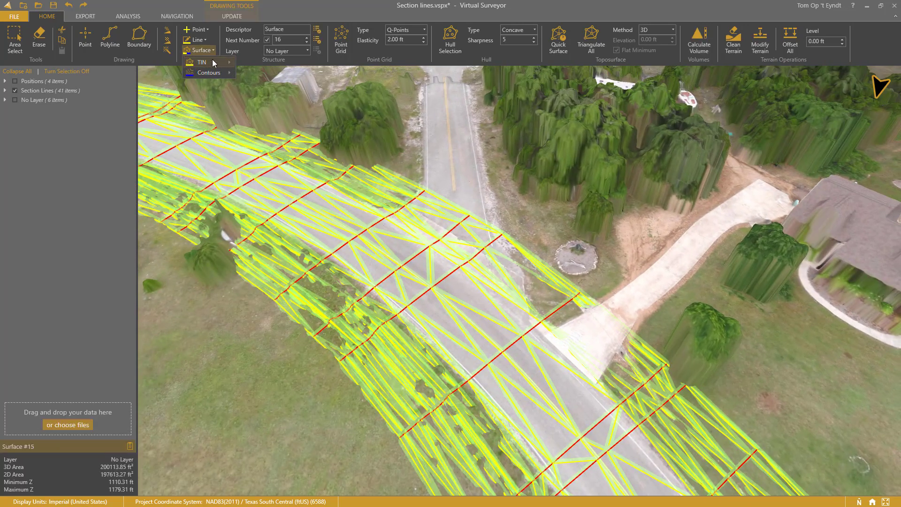
{"action": "mouse_move", "coordinate": [215, 67]}
{"action": "left_click", "coordinate": [251, 93]}
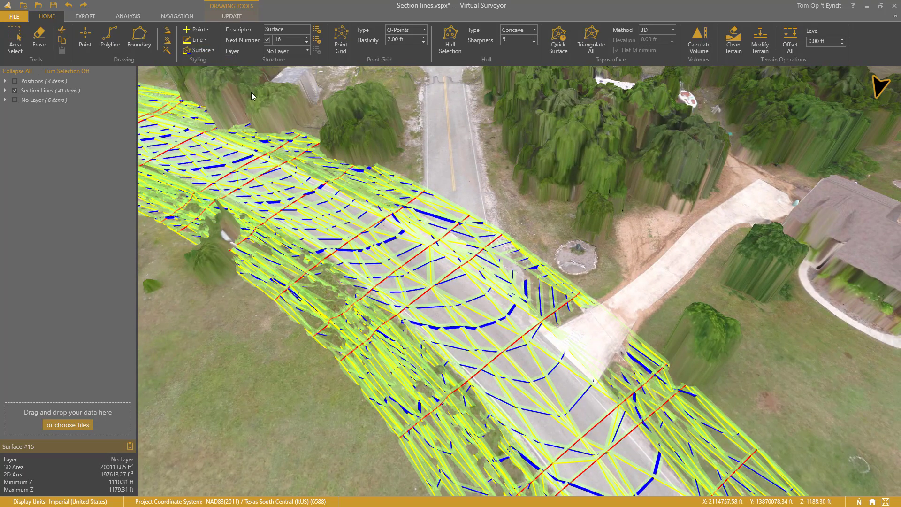
{"action": "left_click", "coordinate": [204, 50]}
{"action": "mouse_move", "coordinate": [225, 64]}
{"action": "left_click", "coordinate": [247, 83]}
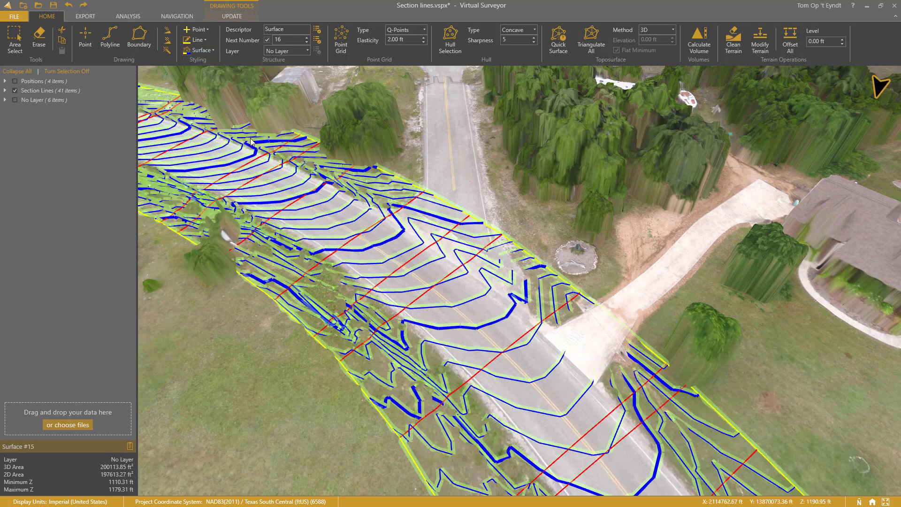
- Deselect the road surface and hide the Section Lines layer
{"action": "left_click", "coordinate": [268, 341]}
{"action": "left_click_drag", "start_coordinate": [202, 181], "coordinate": [533, 271]}
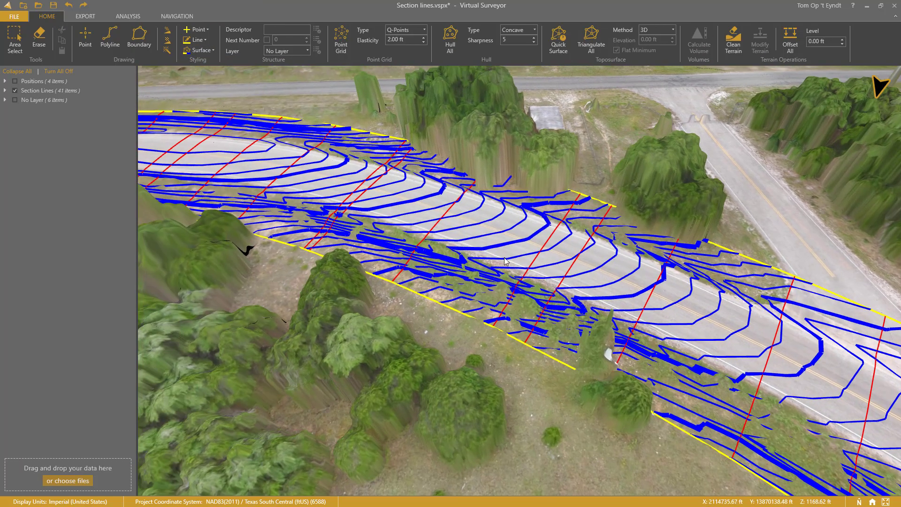
{"action": "left_click_drag", "start_coordinate": [351, 183], "coordinate": [646, 193]}
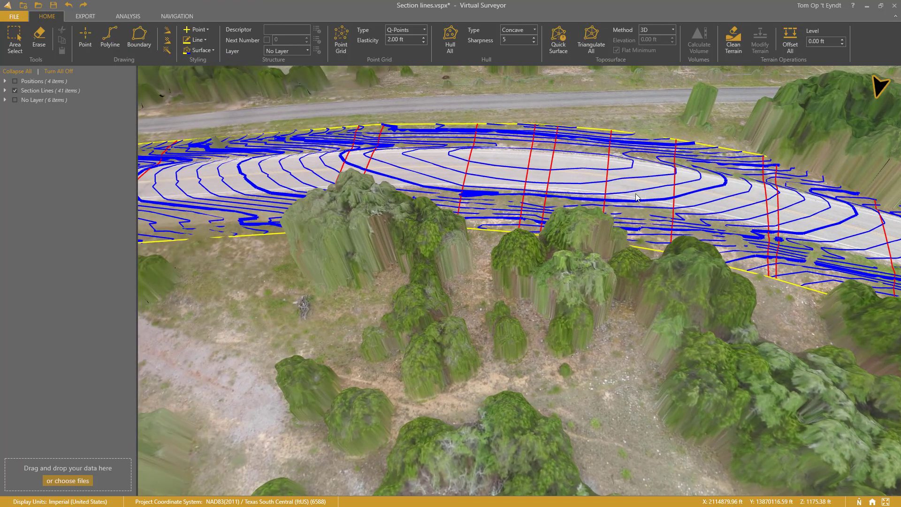
{"action": "left_click", "coordinate": [16, 90]}
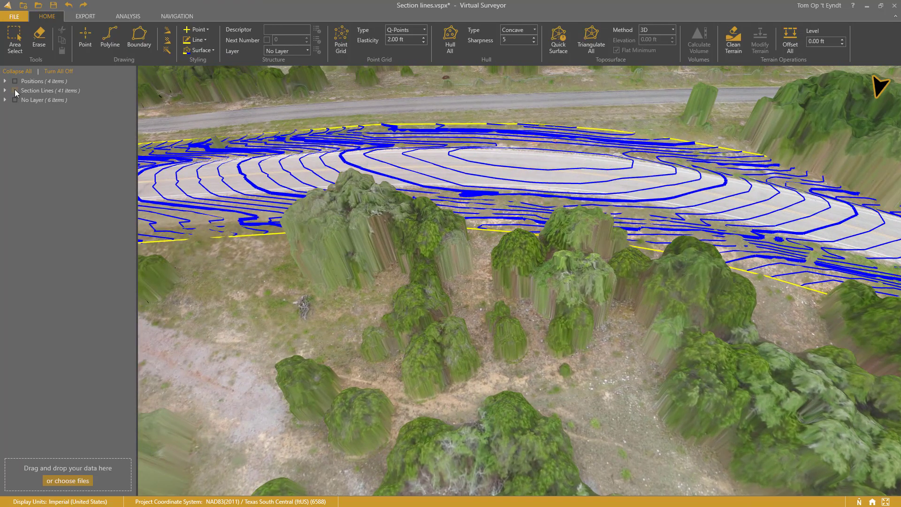
- Open the export options for the survey
{"action": "left_click", "coordinate": [82, 16]}
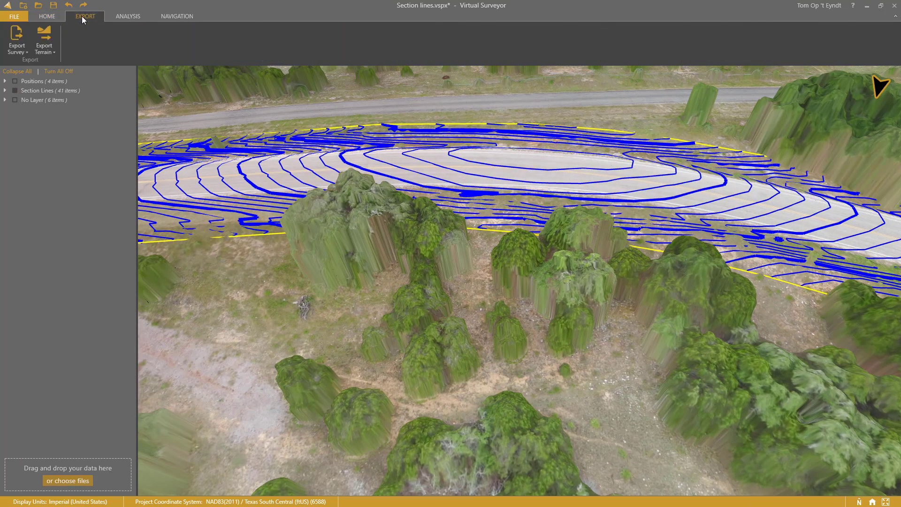
{"action": "left_click", "coordinate": [24, 55]}
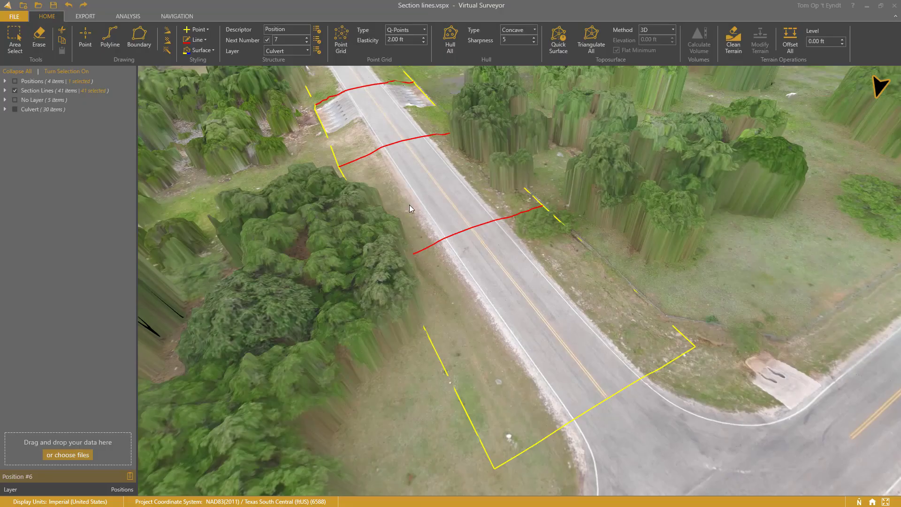
- Display the terrain contours over the concrete culvert slope with the six channels beside the road
{"action": "left_click_drag", "start_coordinate": [370, 103], "coordinate": [518, 272]}
{"action": "scroll", "coordinate": [502, 237], "scroll_direction": "up", "scroll_amount": 3}
{"action": "left_click_drag", "start_coordinate": [476, 242], "coordinate": [559, 240]}
{"action": "middle_click_drag", "start_coordinate": [558, 240], "coordinate": [594, 246]}
{"action": "right_click_drag", "start_coordinate": [595, 246], "coordinate": [577, 236]}
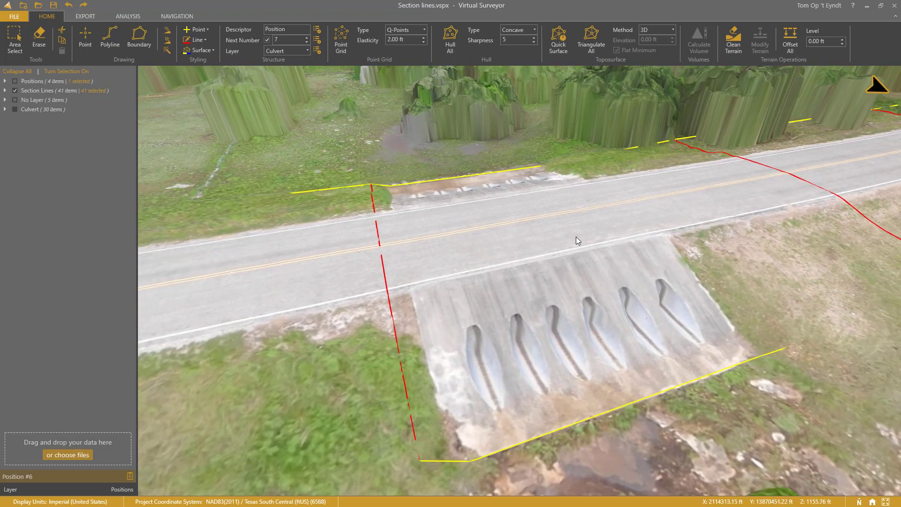
{"action": "left_click", "coordinate": [129, 16]}
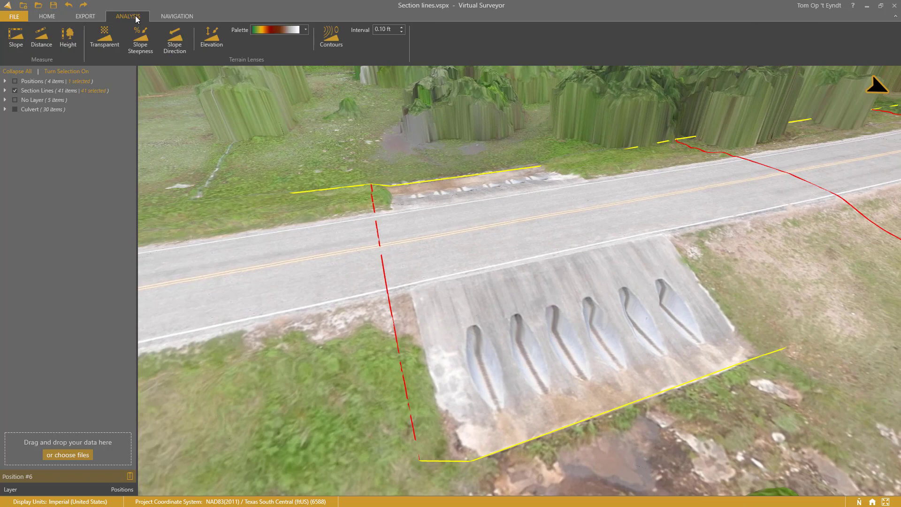
{"action": "left_click", "coordinate": [330, 38]}
- Draw polylines on the Culvert layer around the rim of the first culvert channel and along its bottom center
{"action": "left_click", "coordinate": [47, 16]}
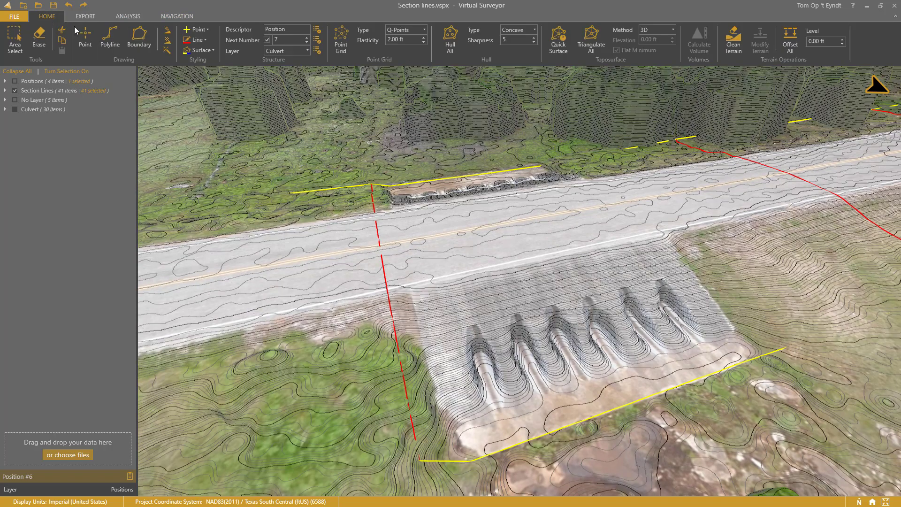
{"action": "left_click", "coordinate": [111, 40]}
{"action": "scroll", "coordinate": [482, 395], "scroll_direction": "up", "scroll_amount": 5}
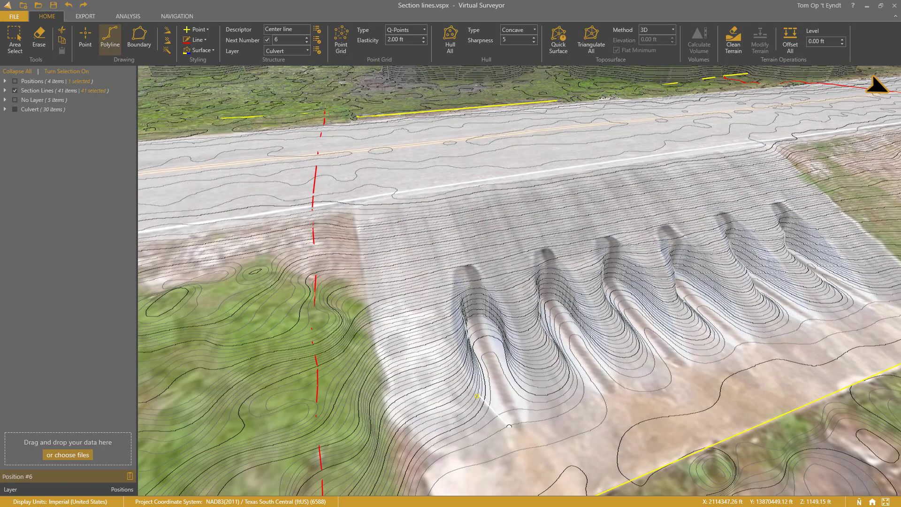
{"action": "left_click", "coordinate": [476, 394]}
{"action": "left_click", "coordinate": [456, 352]}
{"action": "left_click", "coordinate": [453, 281]}
{"action": "left_click", "coordinate": [523, 354]}
{"action": "left_click", "coordinate": [528, 409]}
{"action": "double_click", "coordinate": [527, 426]}
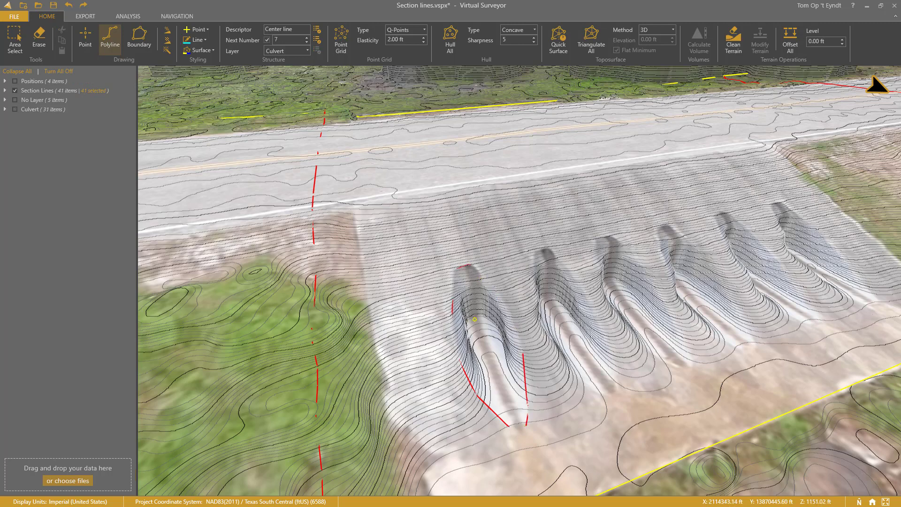
{"action": "left_click", "coordinate": [475, 320]}
{"action": "left_click", "coordinate": [515, 422]}
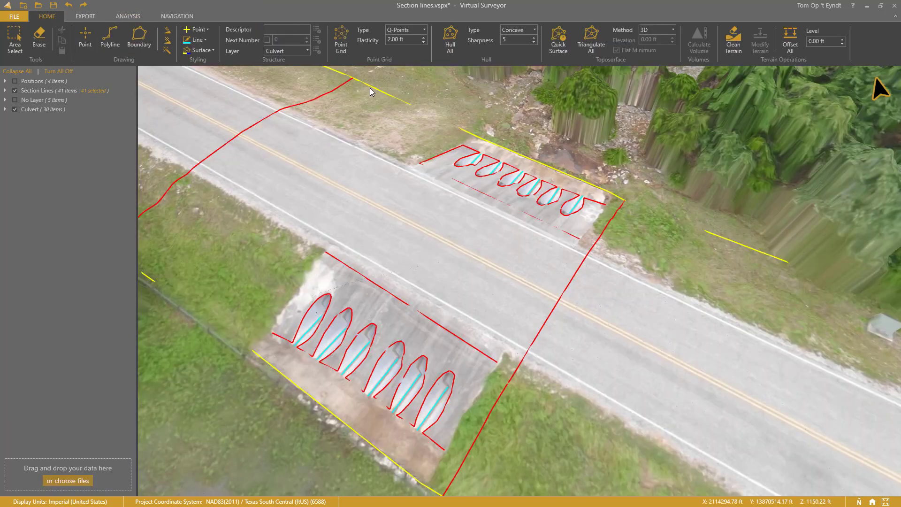
- Triangulate a surface within the road corridor boundary, including the culvert breaklines and section lines, and deselect it
{"action": "left_click", "coordinate": [370, 90]}
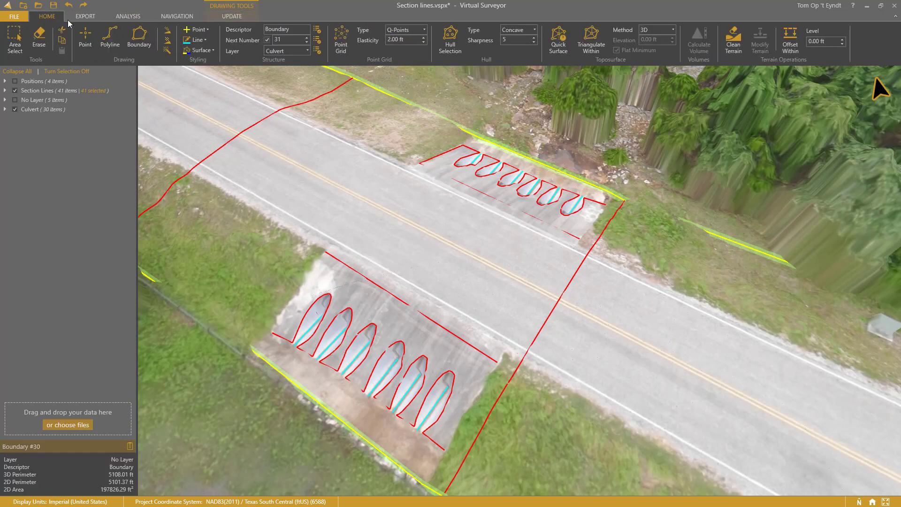
{"action": "left_click", "coordinate": [591, 46]}
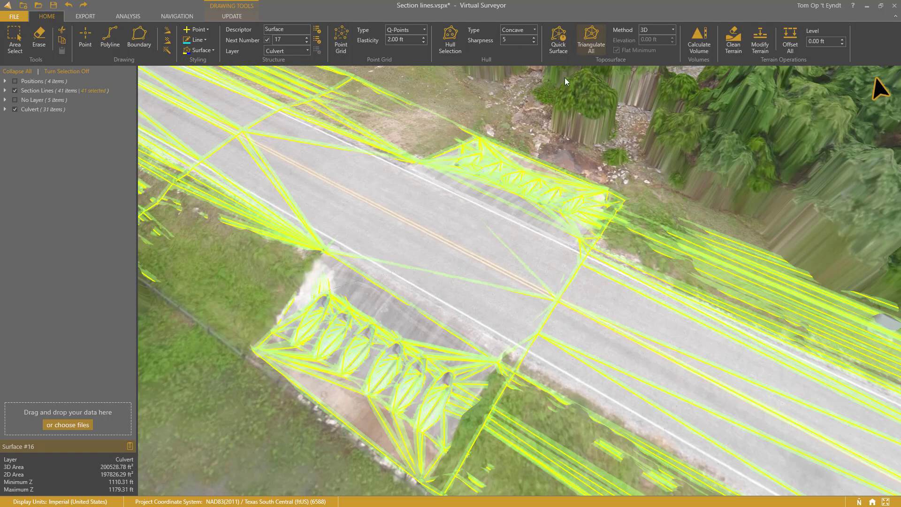
{"action": "left_click", "coordinate": [473, 244]}
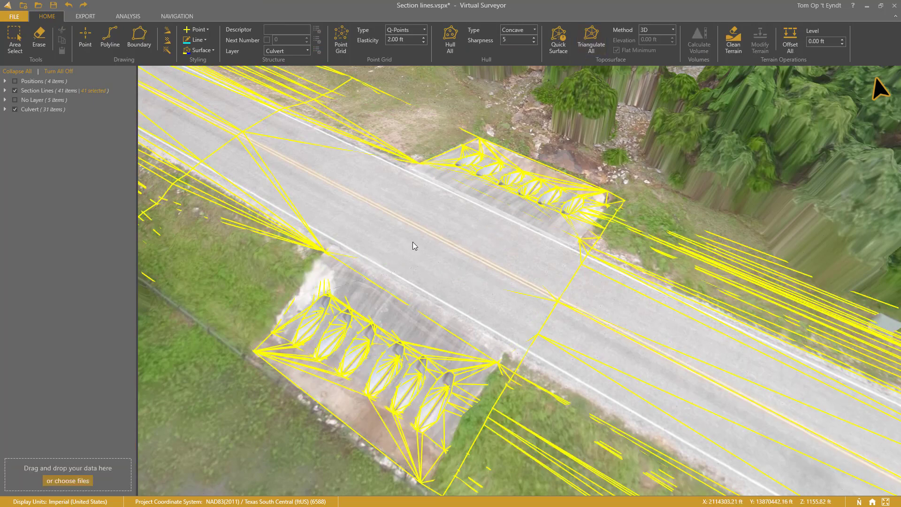